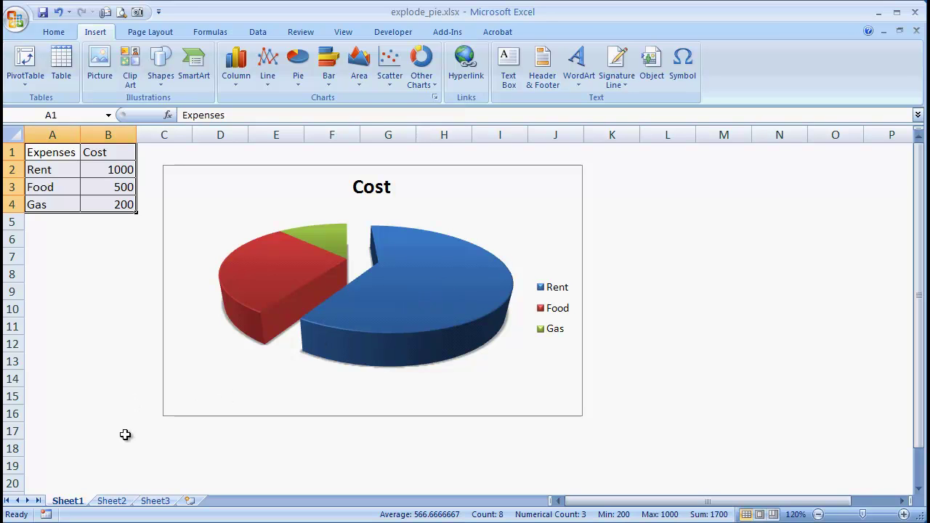
Step: Copy the expenses table in A1:B4 of Sheet1 and paste it into Sheet2 at A1
click(73, 256)
drag(50, 152, 109, 209)
key(ctrl+c)
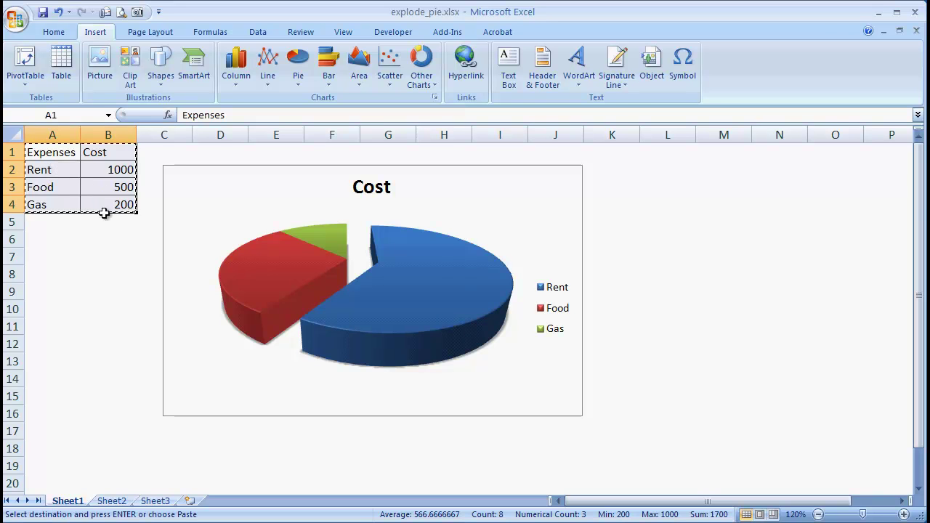
click(119, 501)
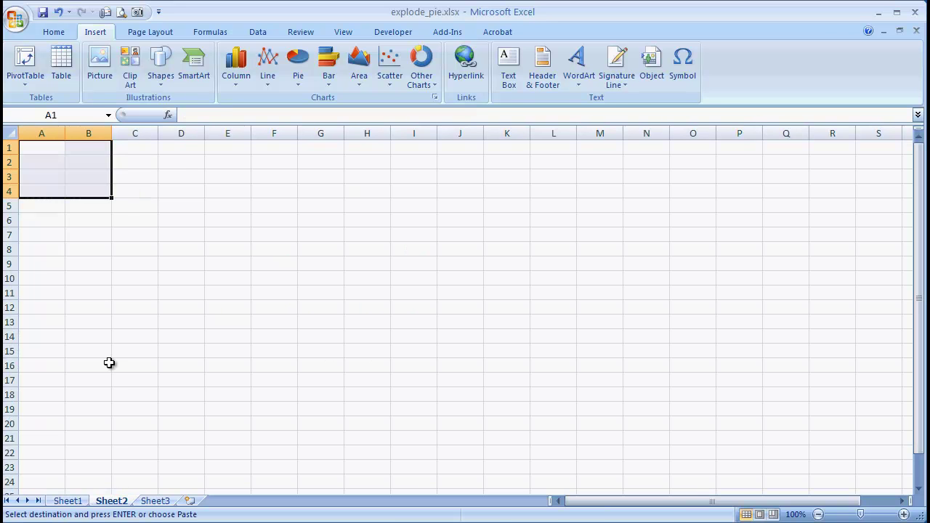
key(ctrl+v)
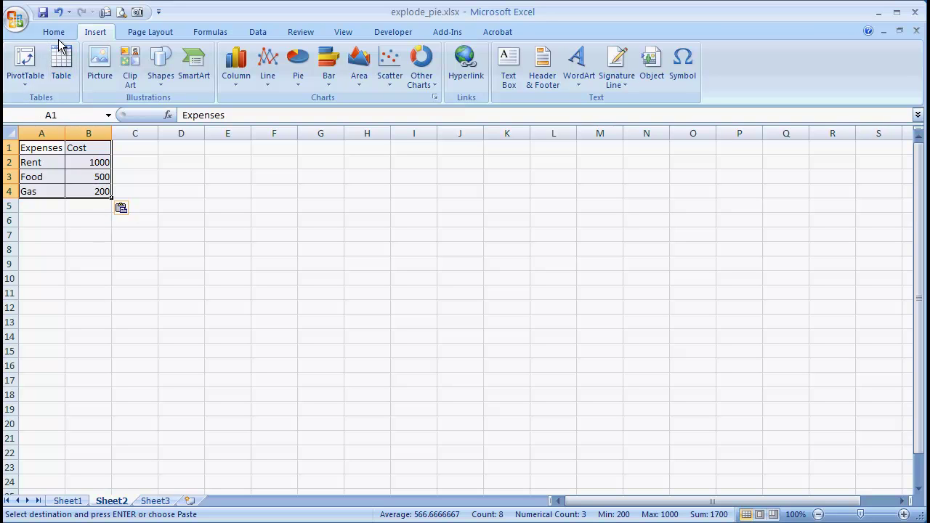
Step: Insert an exploded 3-D pie chart based on the pasted table in A1:B4
click(98, 192)
drag(96, 191, 22, 146)
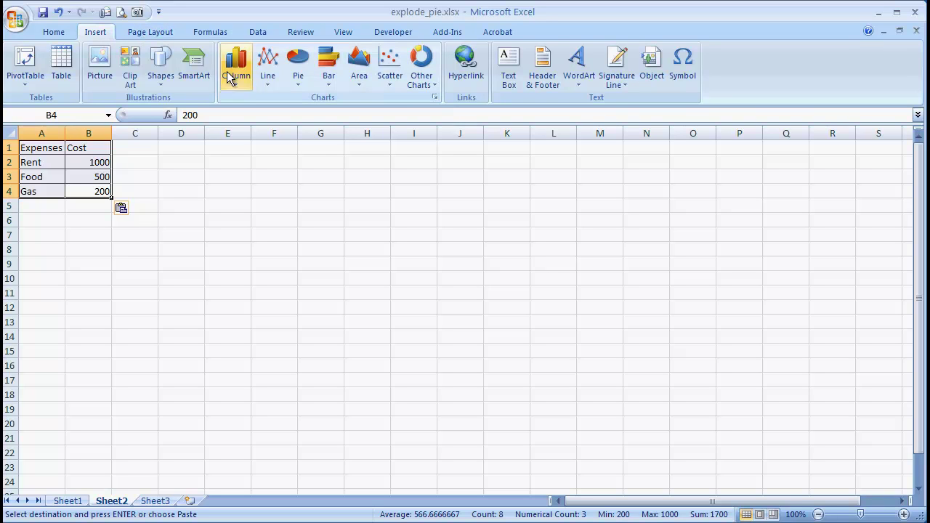
click(297, 80)
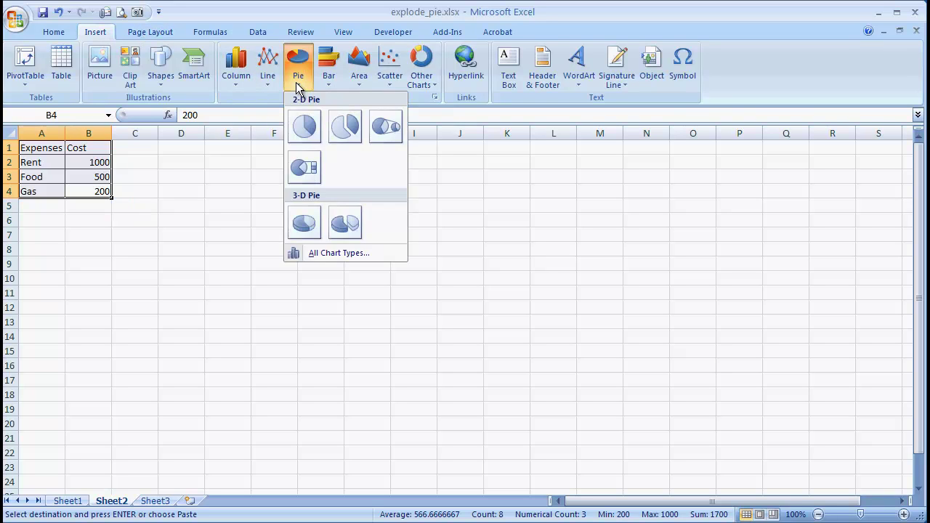
click(345, 224)
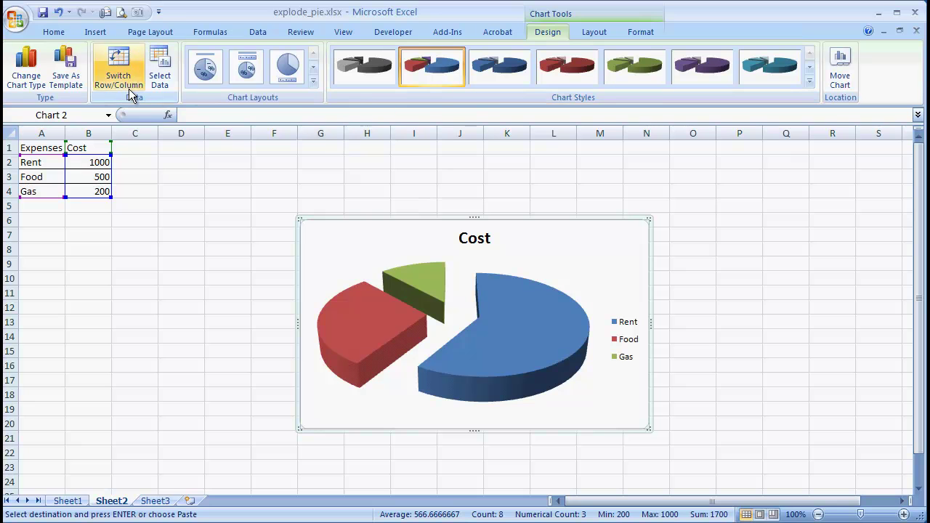
Step: Change the chart type from exploded pie to the regular 3-D pie
click(29, 76)
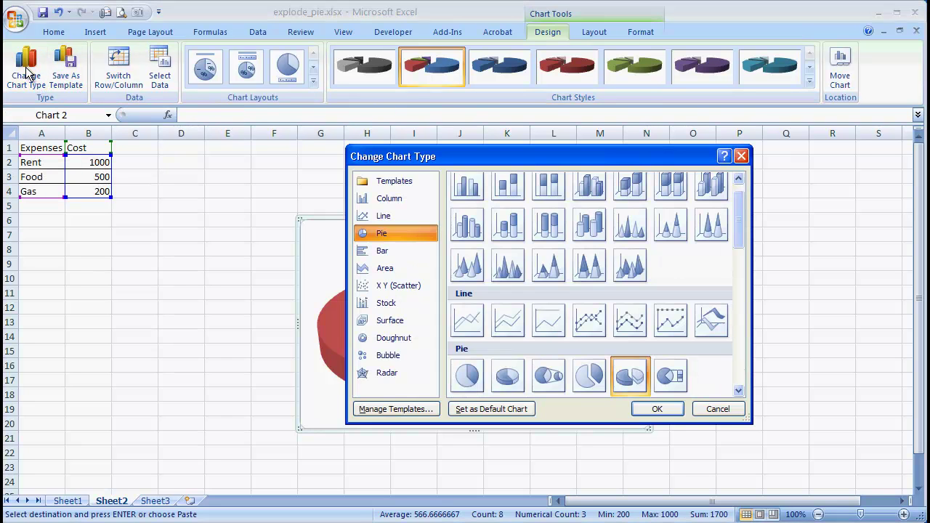
click(516, 383)
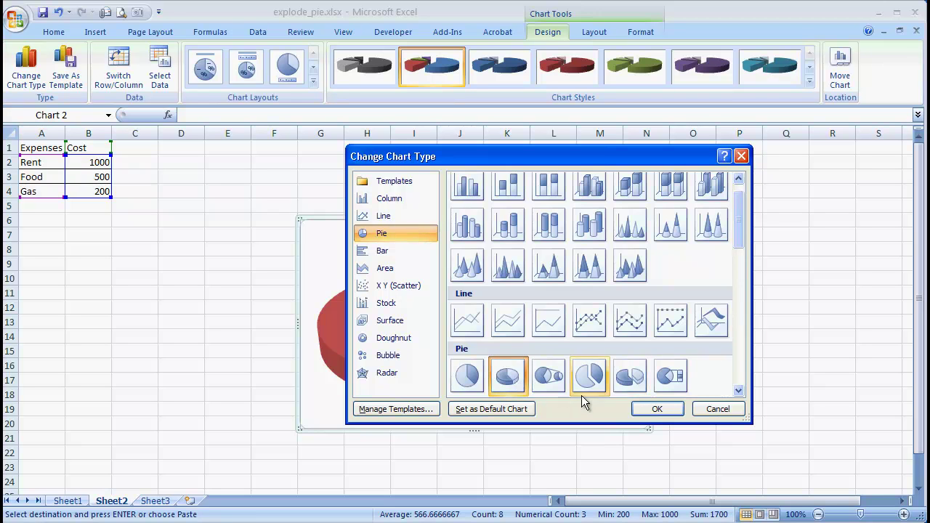
click(655, 410)
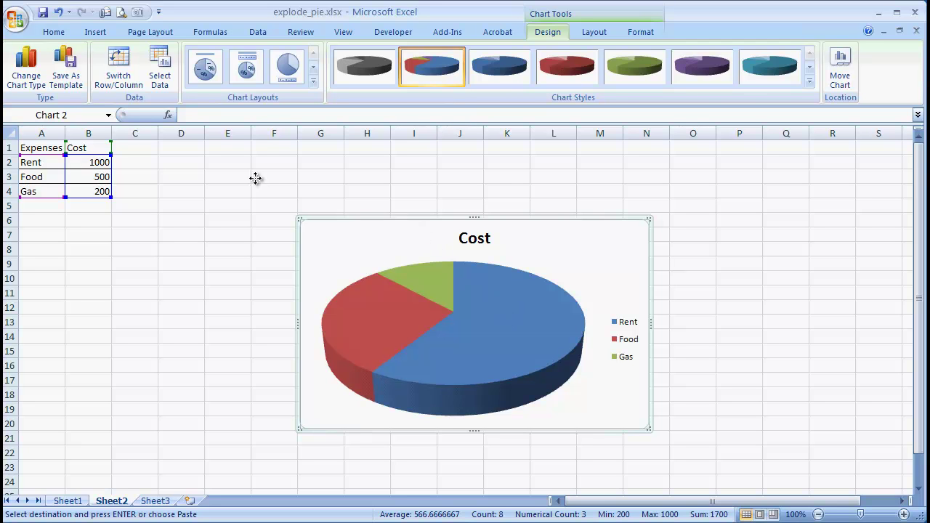
Step: Move the pie chart beside the table, starting around row 3 of column C, and enlarge it to about row 20
drag(256, 179, 251, 174)
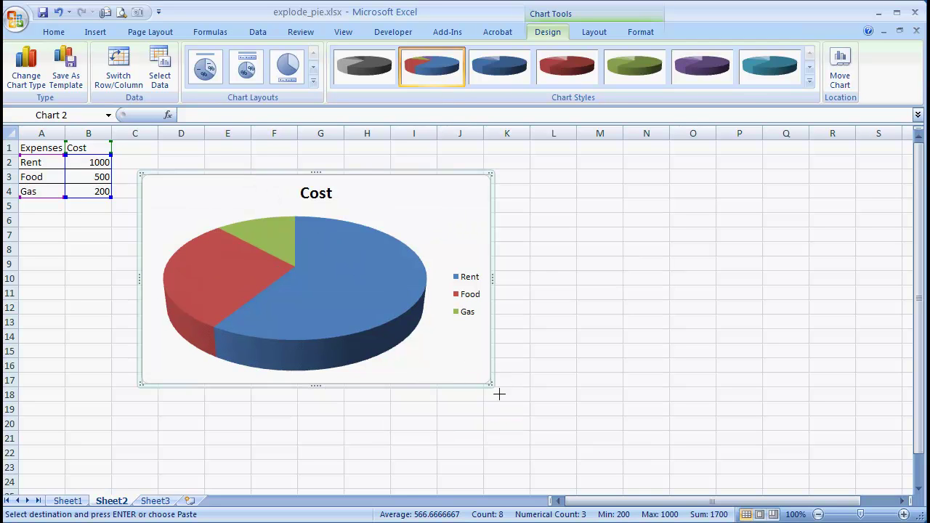
drag(499, 394, 532, 427)
Step: Select only the blue Rent slice and pull it slightly away from the rest of the pie
click(408, 326)
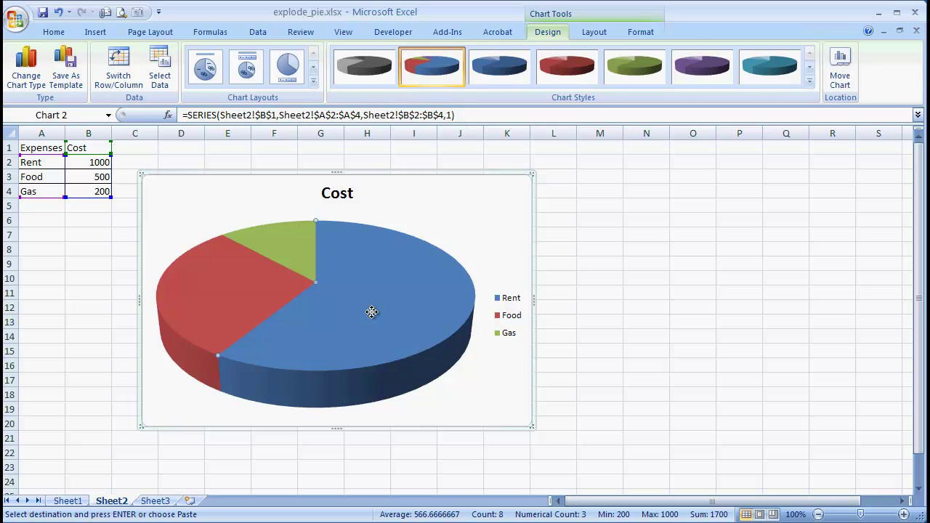
drag(372, 311, 373, 313)
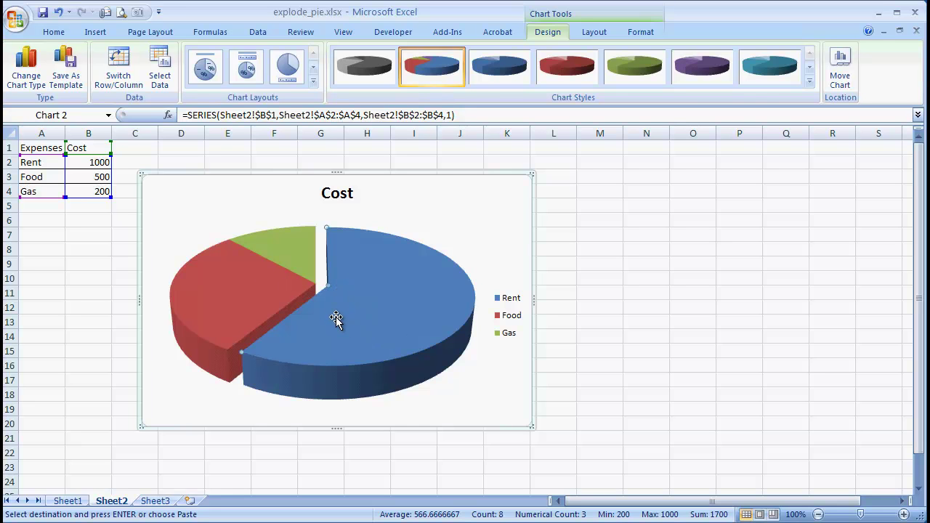
right_click(379, 287)
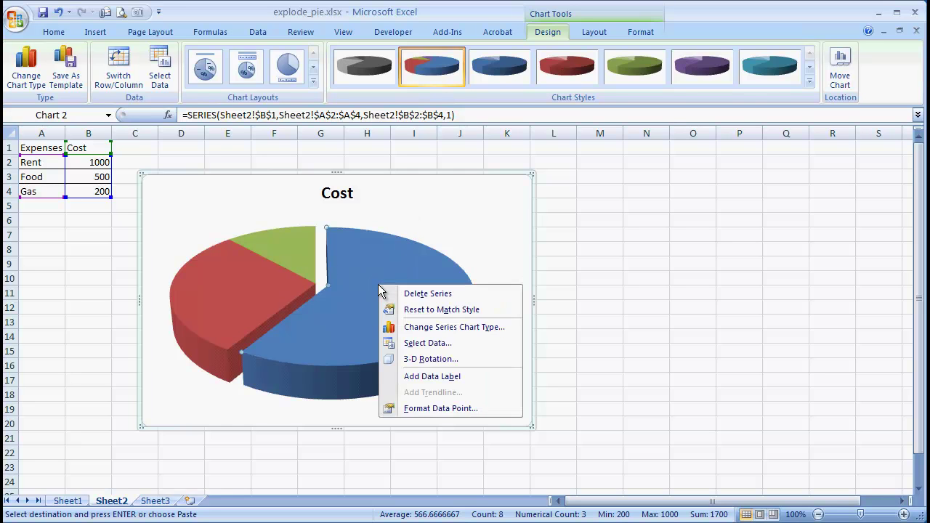
click(424, 218)
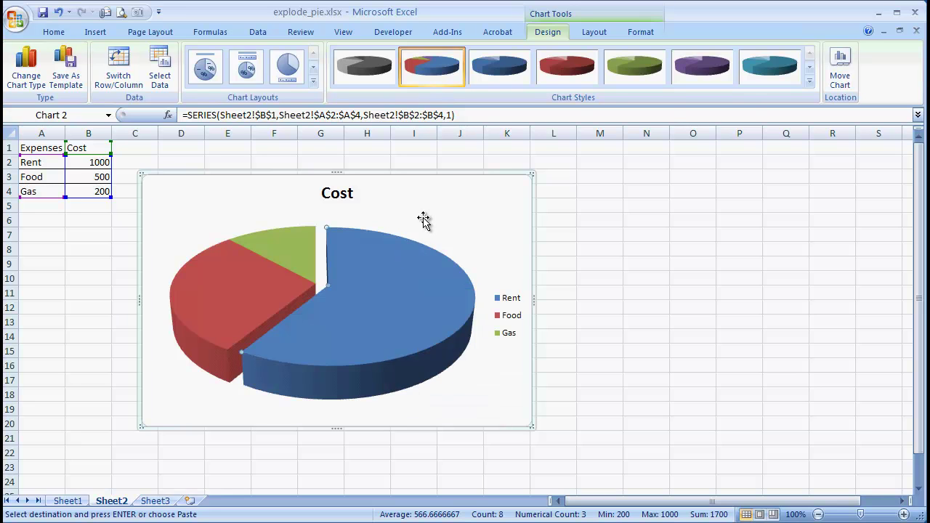
click(412, 225)
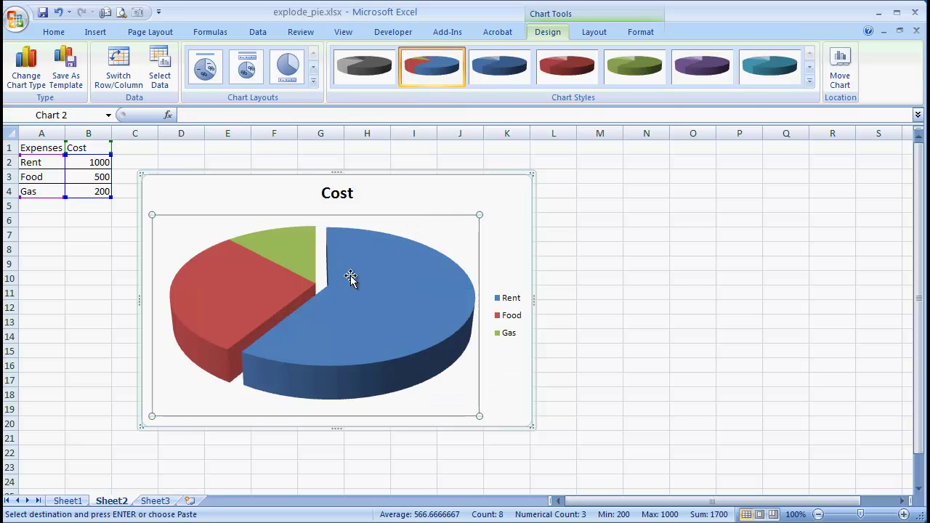
Step: Open the pie chart's 3-D rotation settings, try an X rotation of 100°, and set X back to 0°
right_click(373, 284)
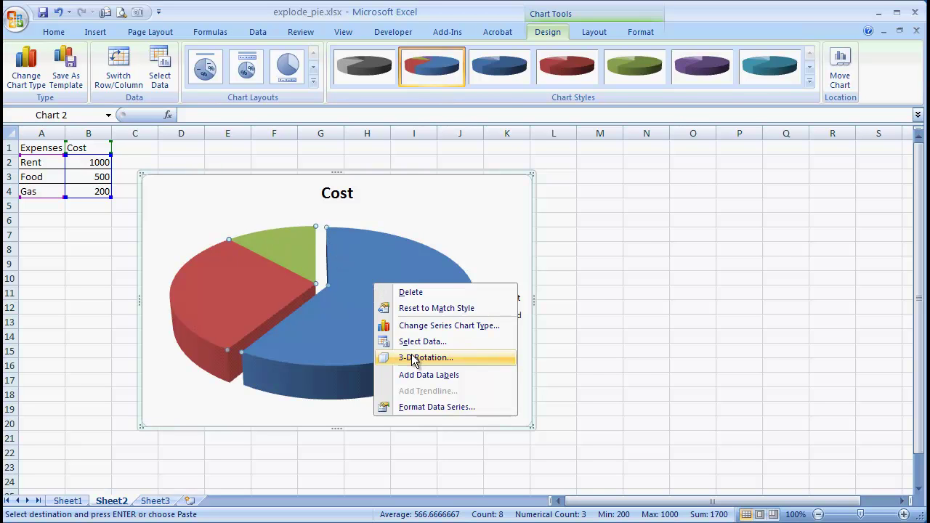
click(413, 357)
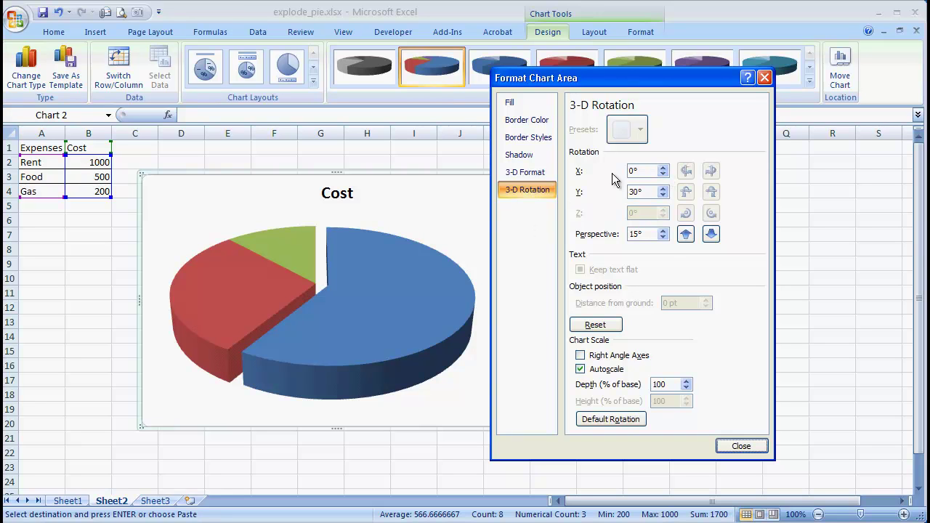
drag(665, 168, 665, 167)
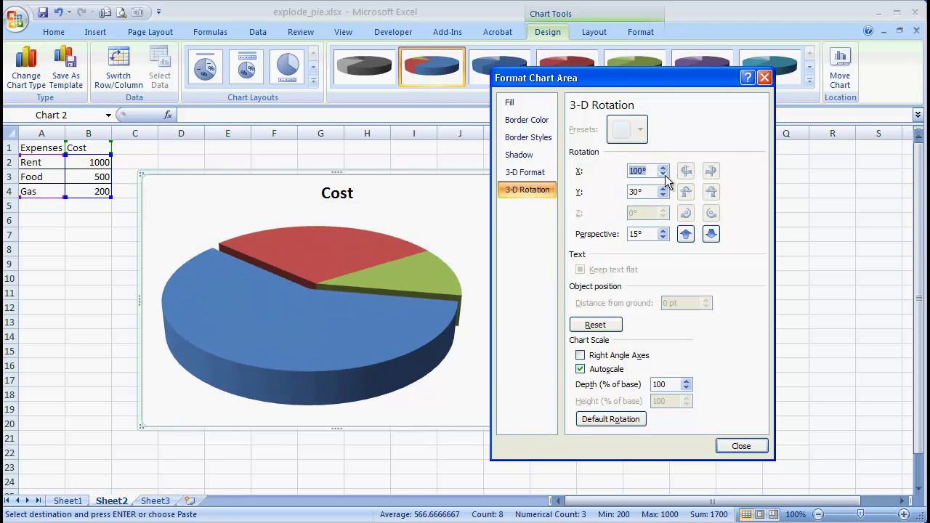
text(0)
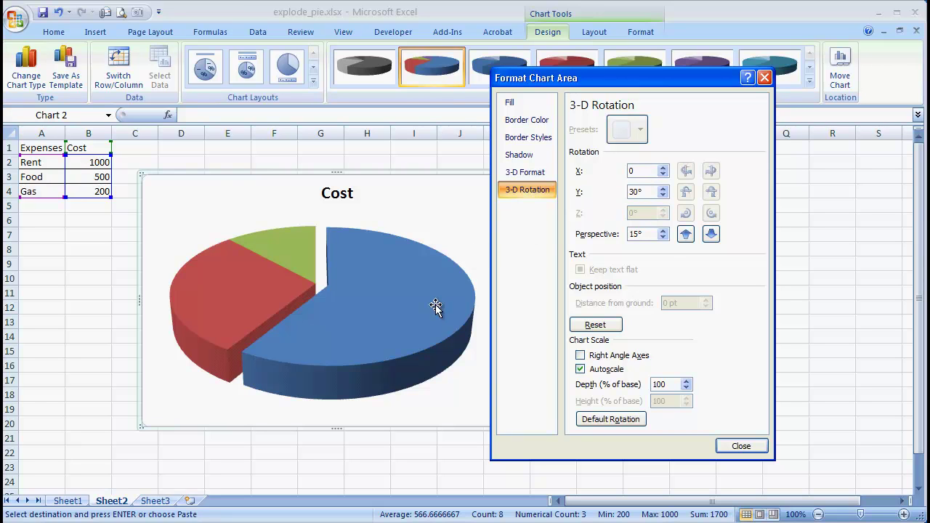
Step: Try Y rotations of 60° and 20° on the pie chart, and set Y back to 30°
click(661, 188)
click(662, 187)
click(661, 188)
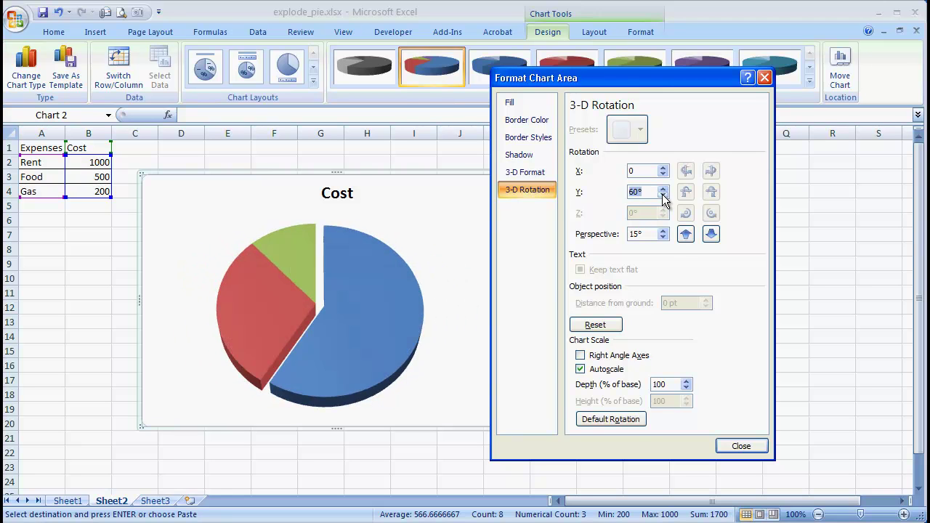
click(663, 195)
click(663, 195)
click(662, 194)
click(663, 194)
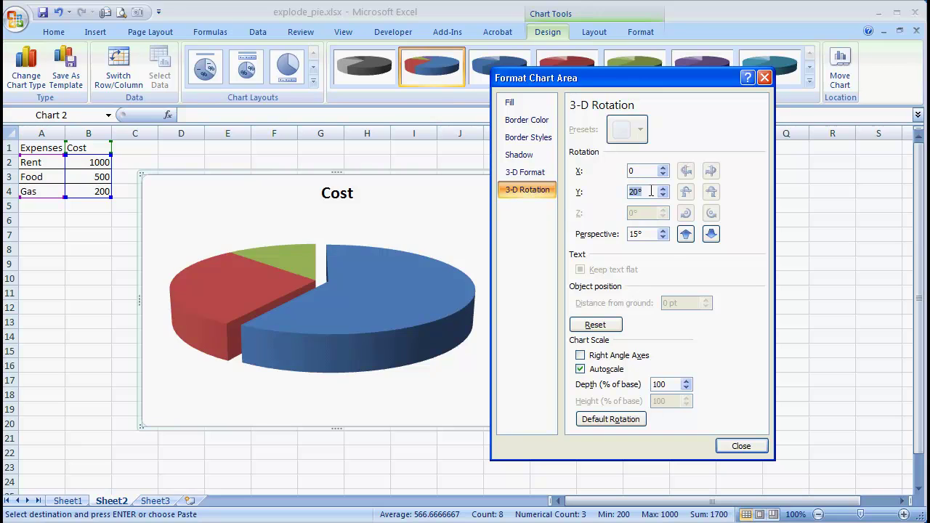
text(30)
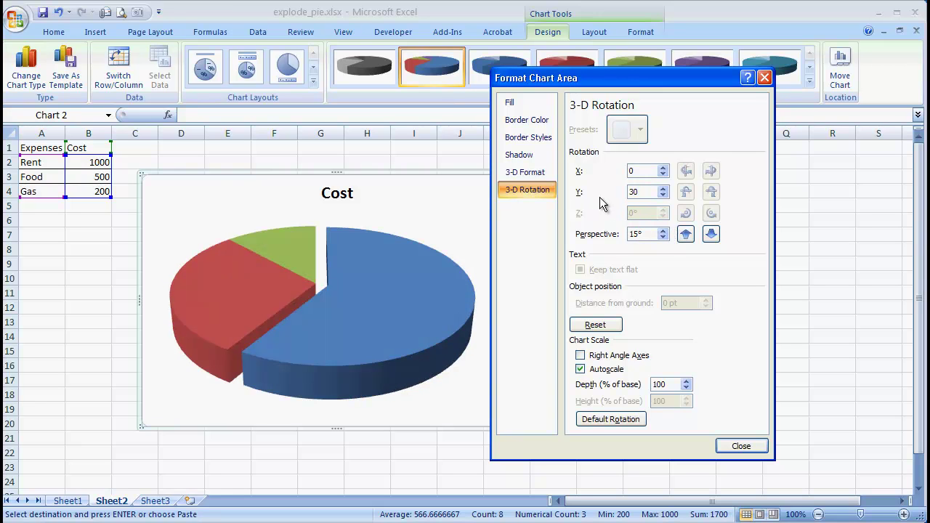
Step: Try different perspective values on the pie chart, up to 50° and back down to 25°
click(711, 234)
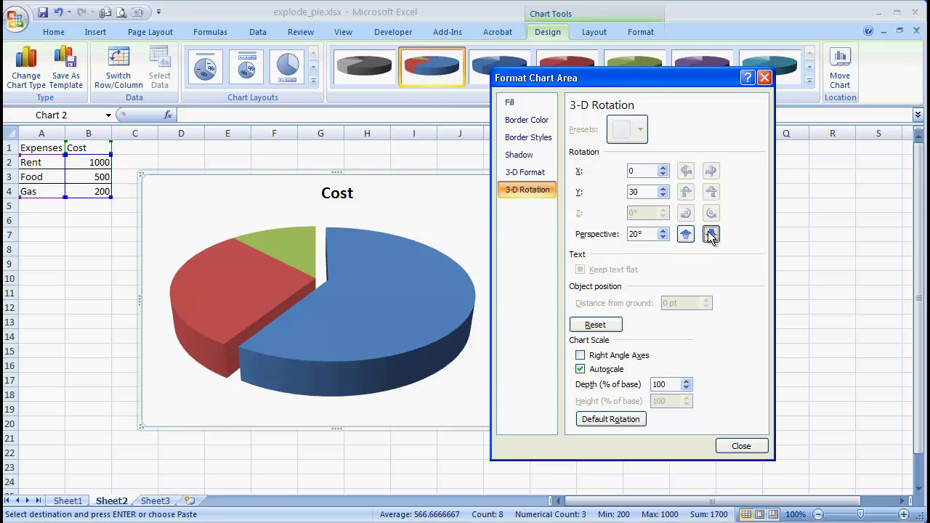
click(711, 235)
click(711, 234)
click(711, 234)
click(711, 234)
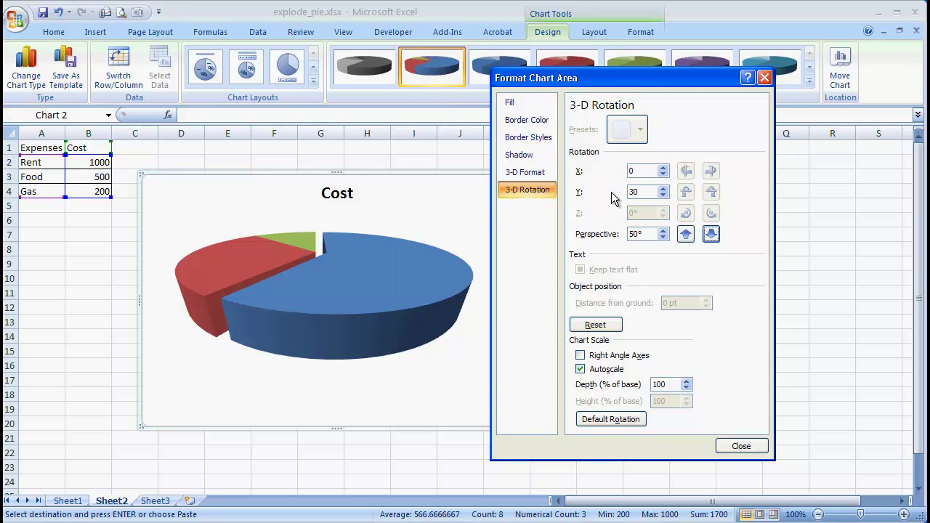
click(686, 234)
click(686, 234)
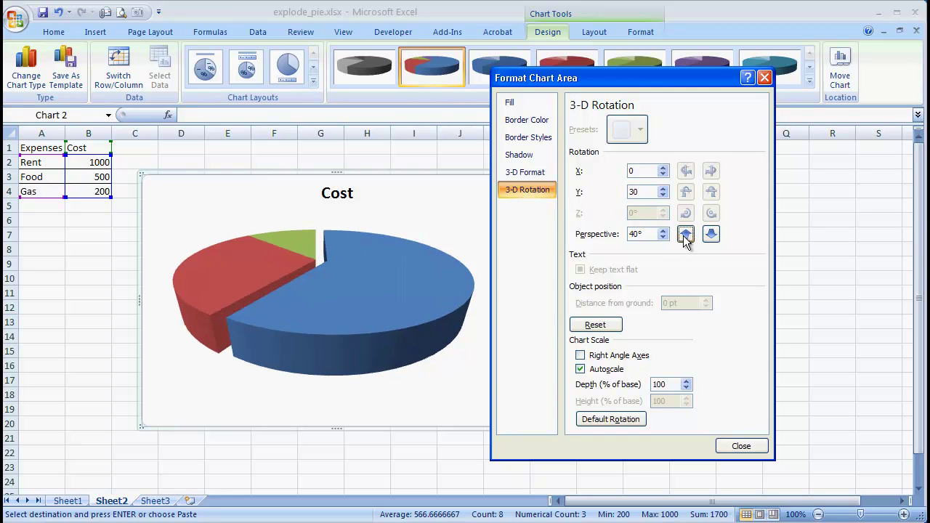
click(685, 234)
click(711, 234)
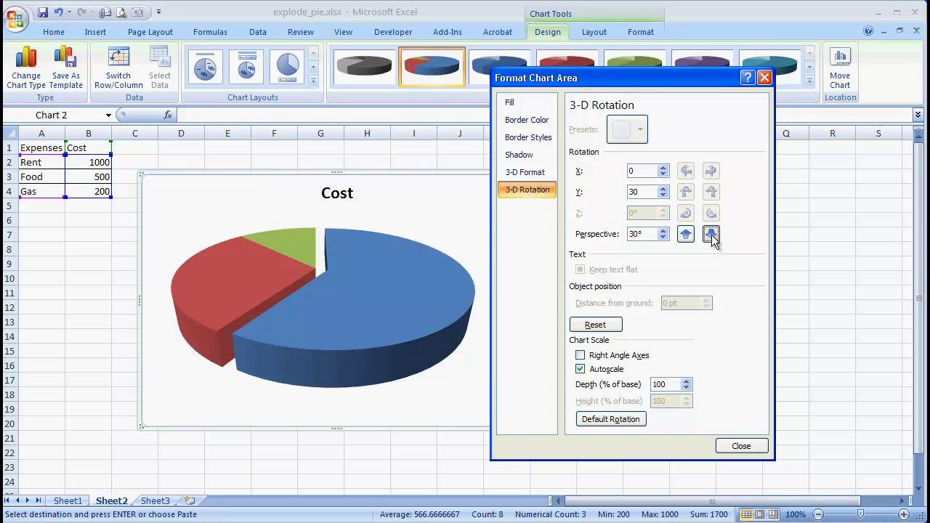
click(685, 234)
click(686, 234)
click(686, 234)
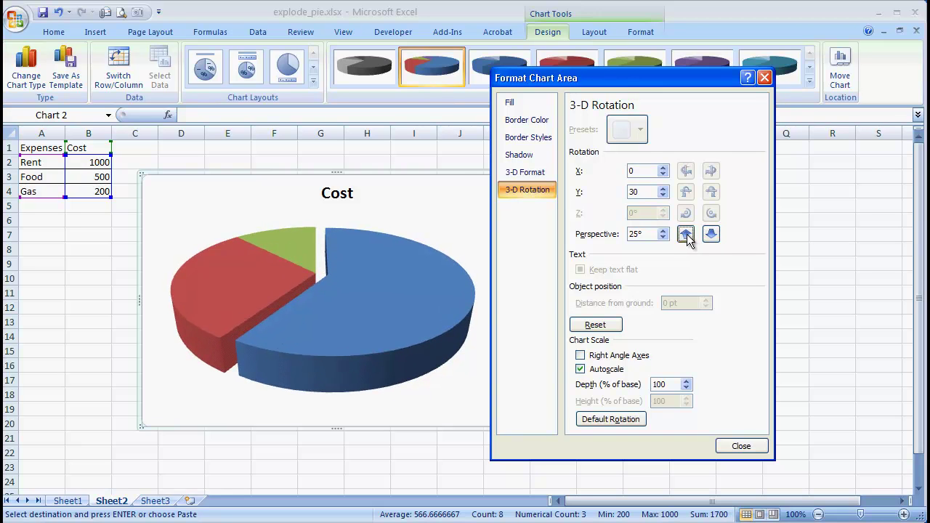
Step: Set the pie chart's perspective to 30° and close the chart area formatting
drag(641, 231, 611, 237)
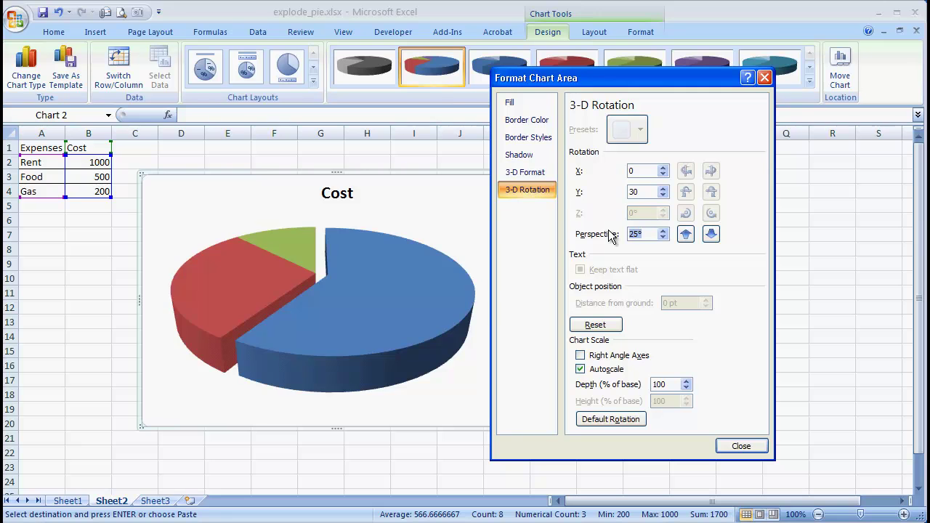
text(30)
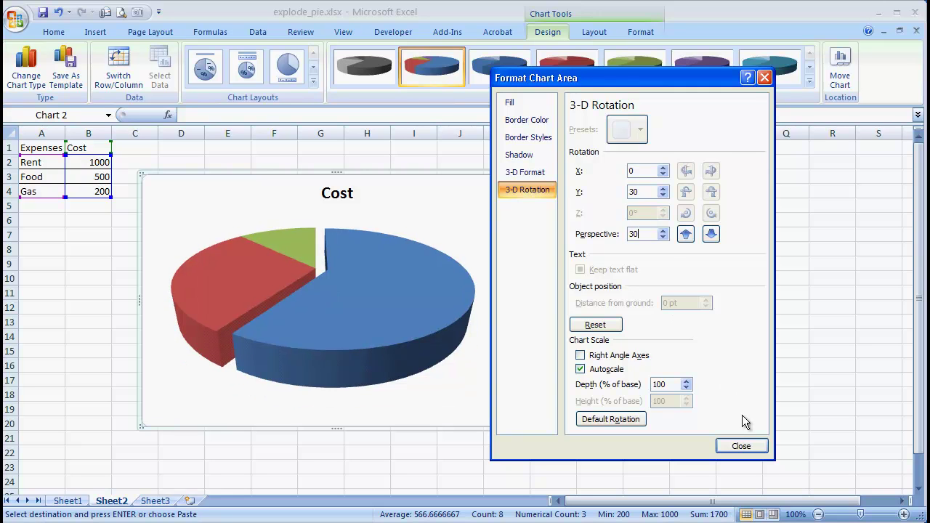
click(741, 446)
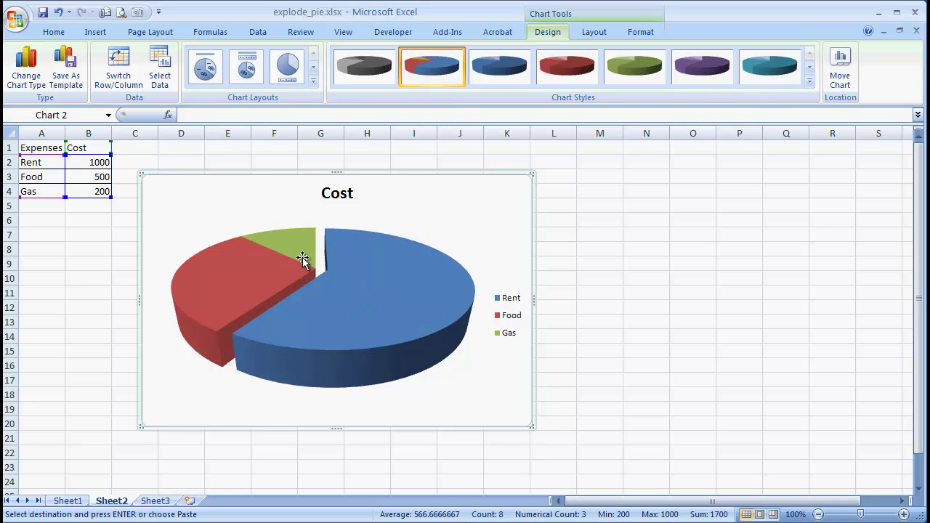
Step: Apply chart Style 26 to the pie chart and deselect it
click(809, 80)
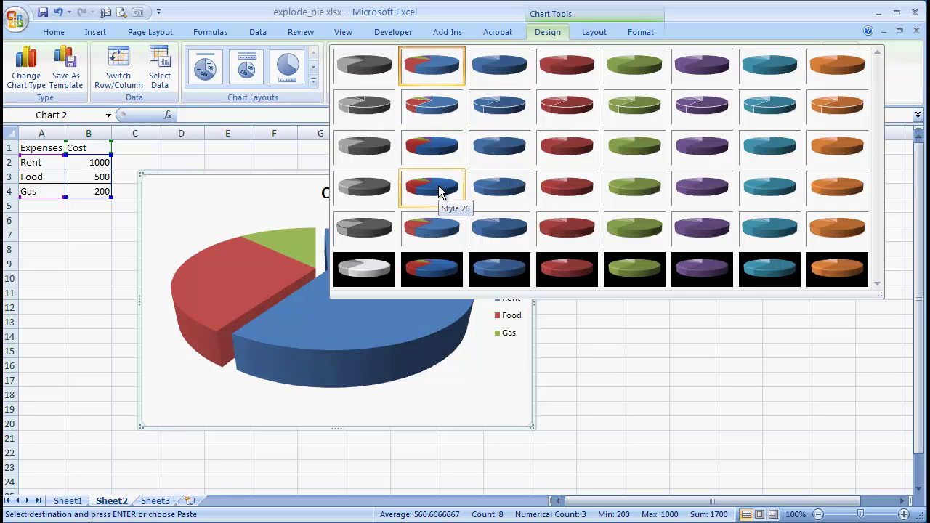
click(439, 185)
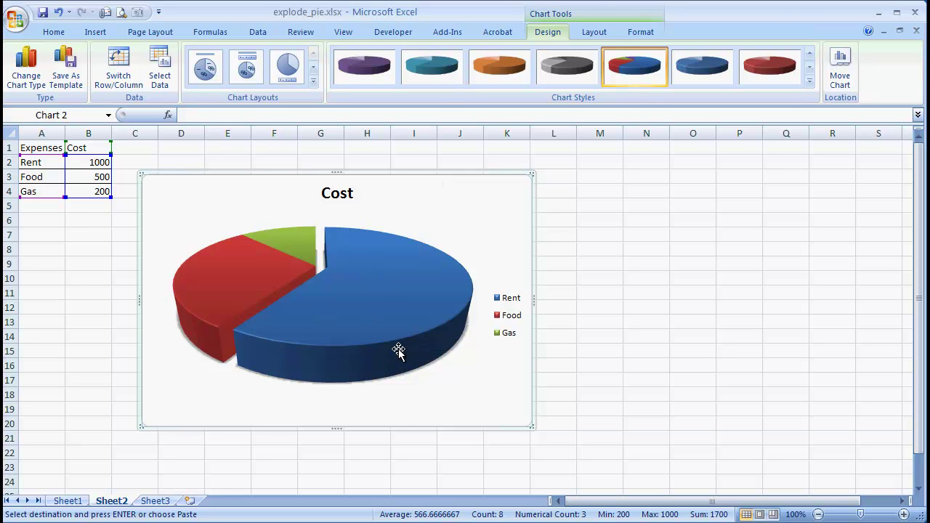
click(619, 375)
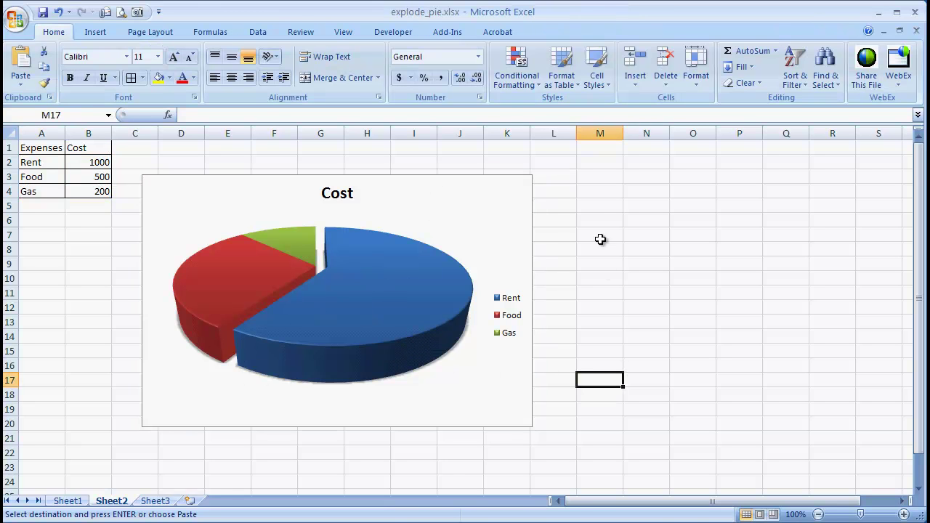
Step: Compare the finished chart with the sample chart on Sheet1, and return to Sheet2
click(67, 501)
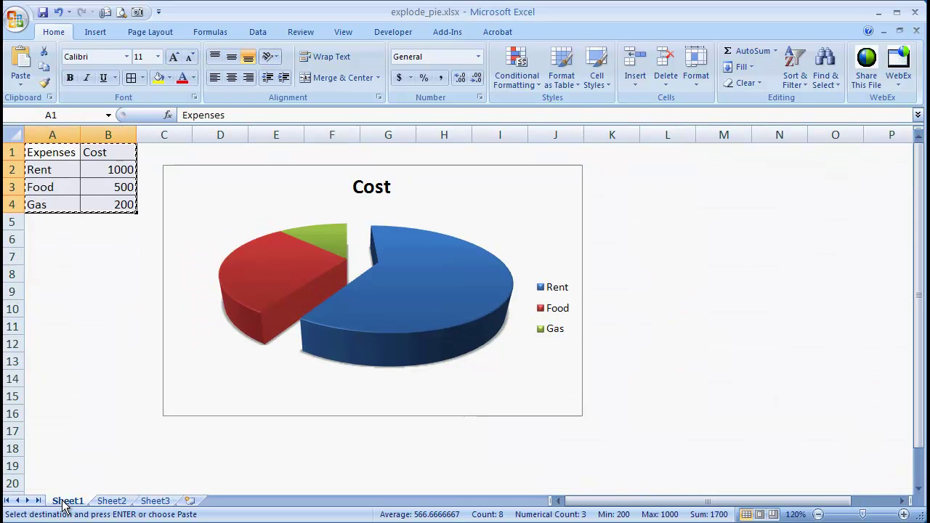
click(106, 503)
click(88, 393)
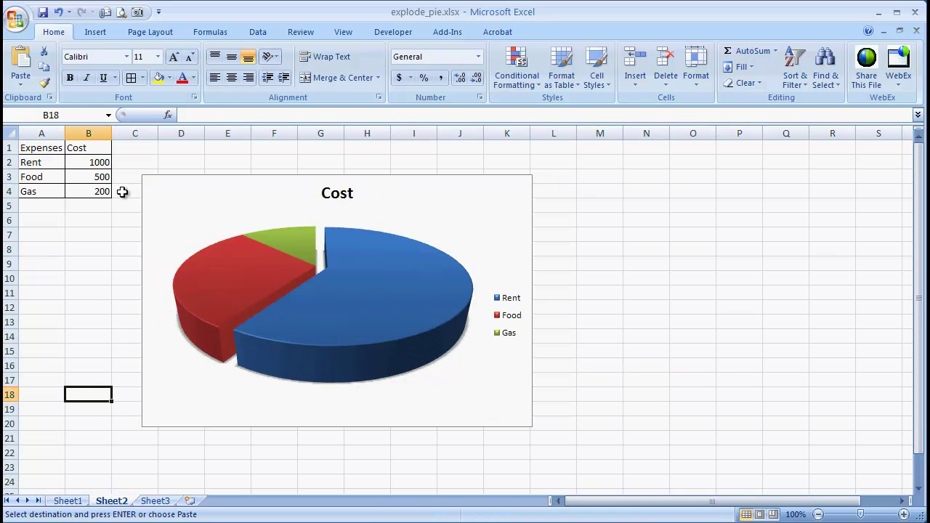
Step: Hide the gridlines on Sheet2
click(259, 34)
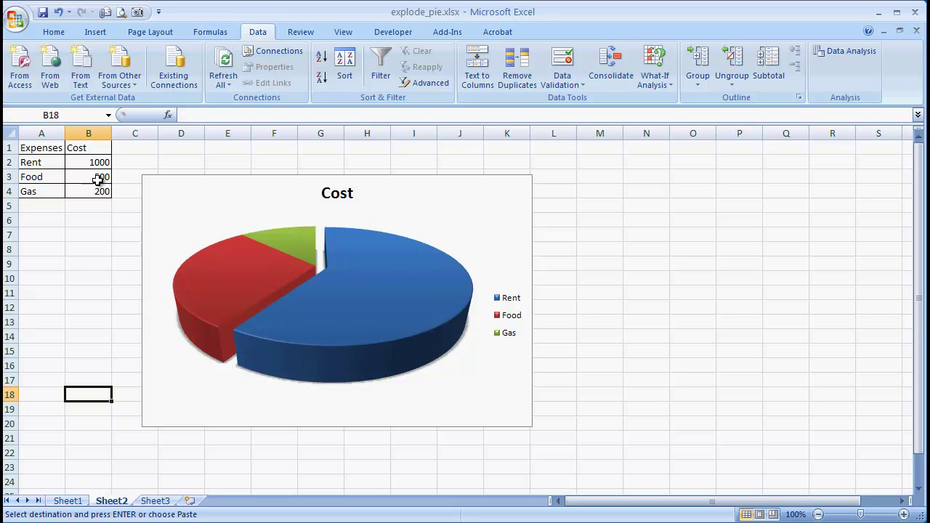
click(344, 33)
click(222, 67)
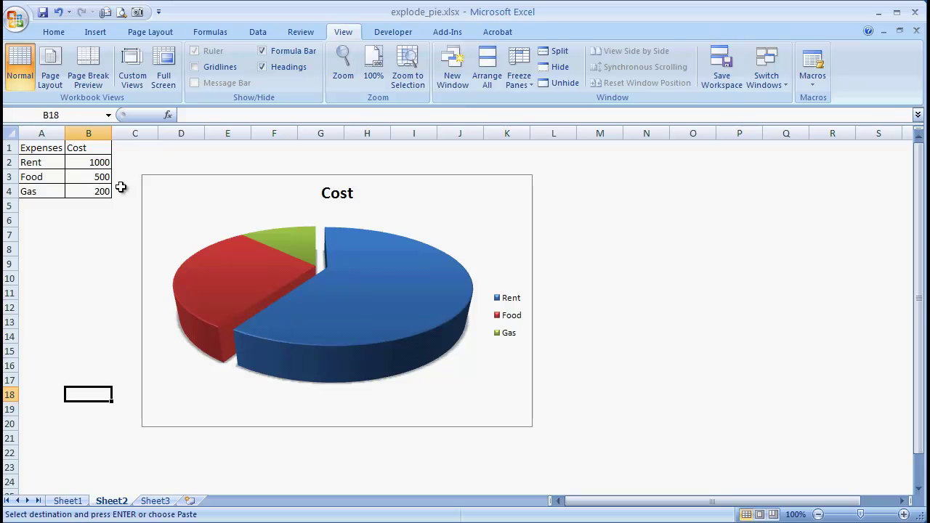
click(107, 278)
click(615, 365)
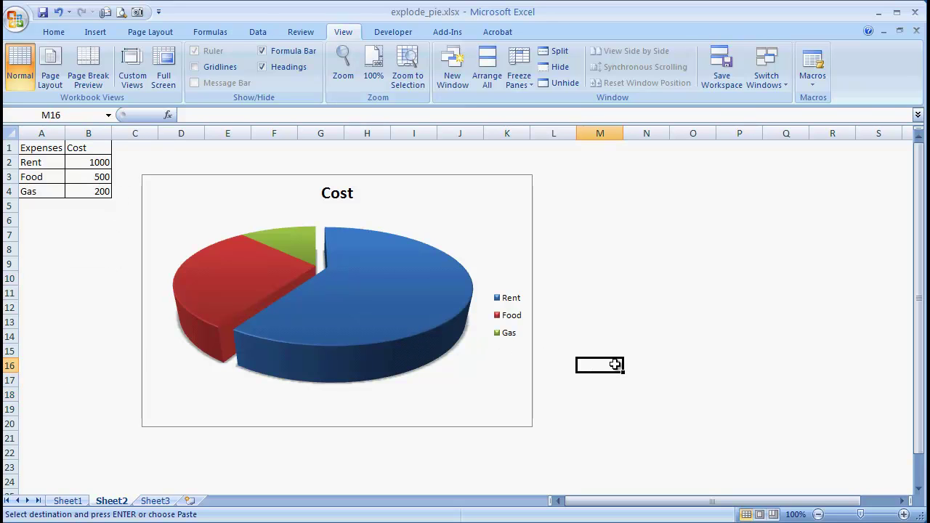